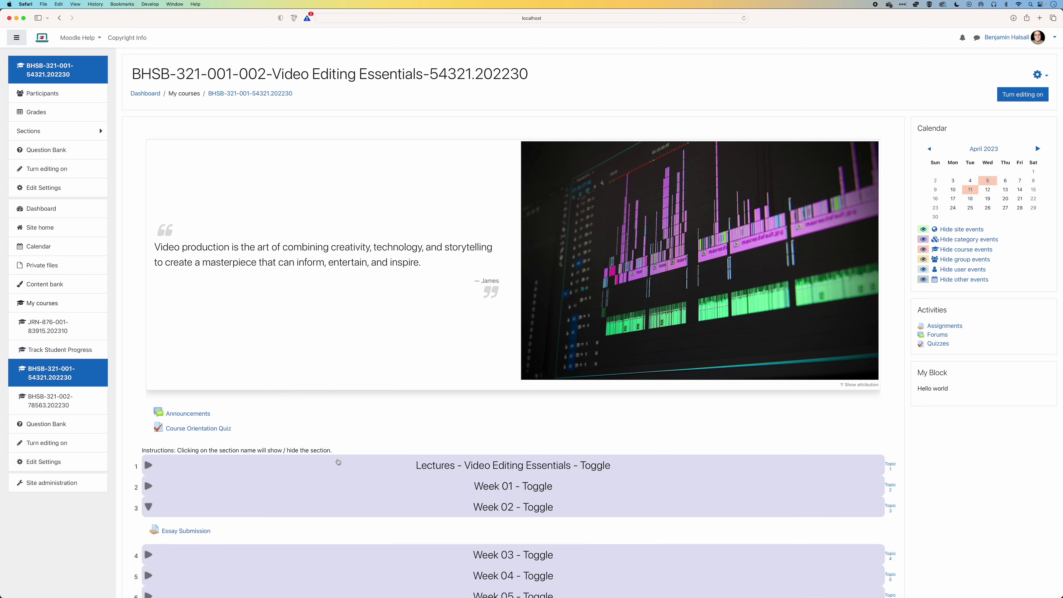
Open the Week 02 Essay Submission assignment's submissions list and download all submissions.
click(191, 531)
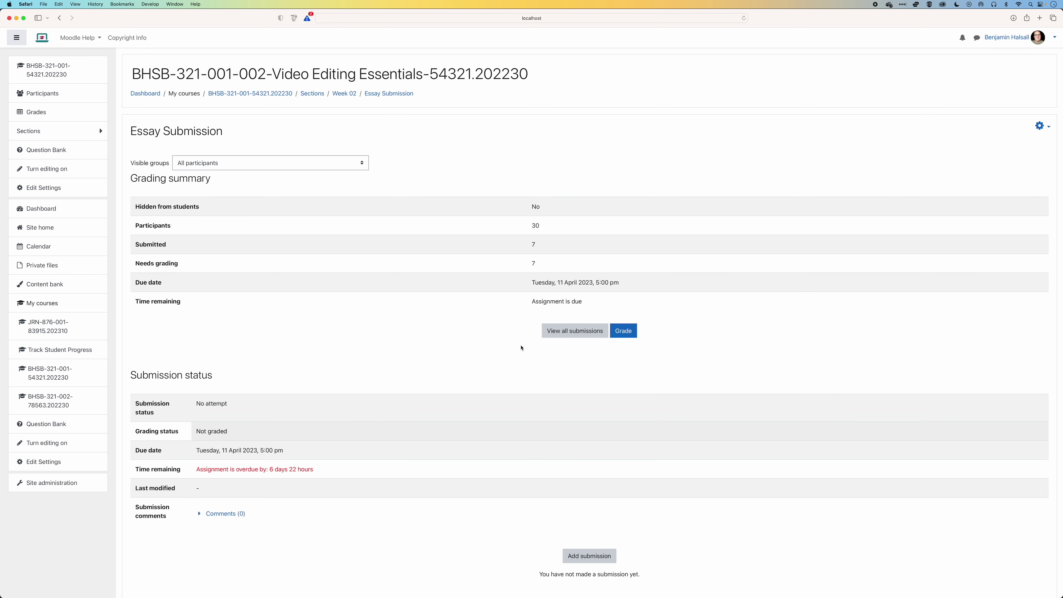
click(568, 333)
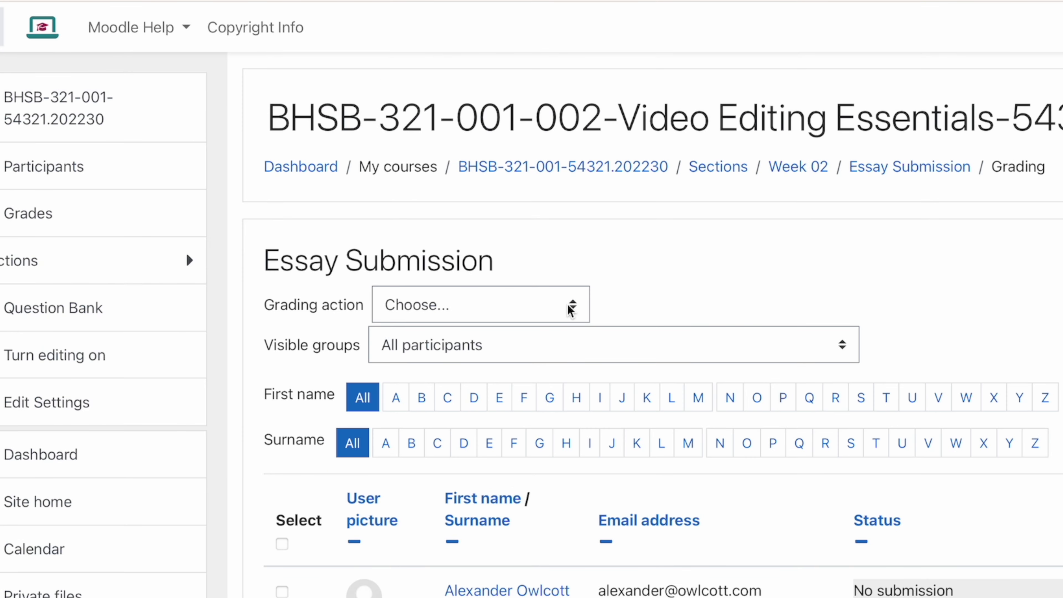
click(558, 308)
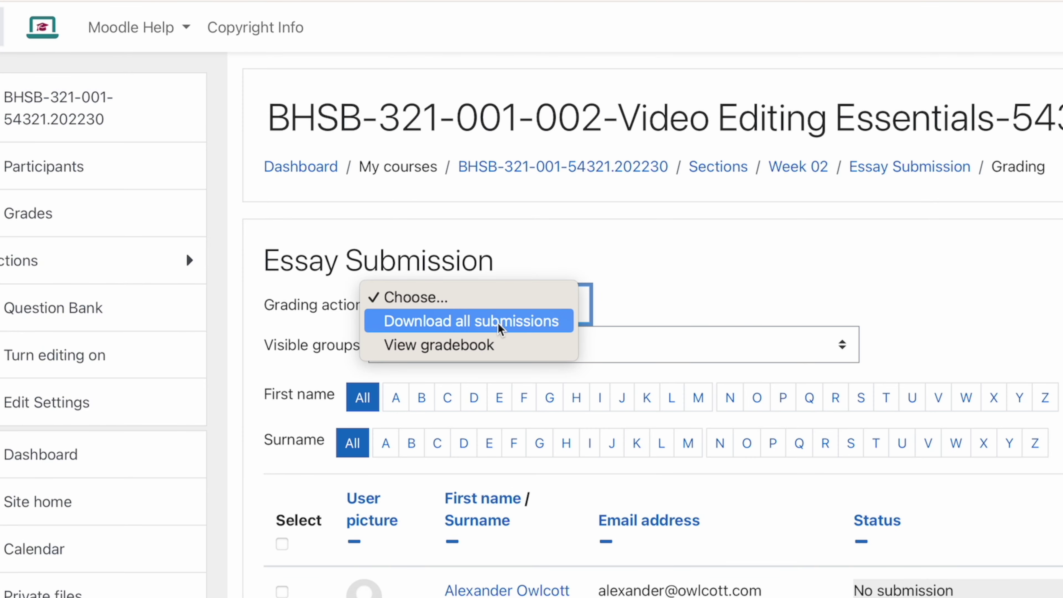
click(500, 323)
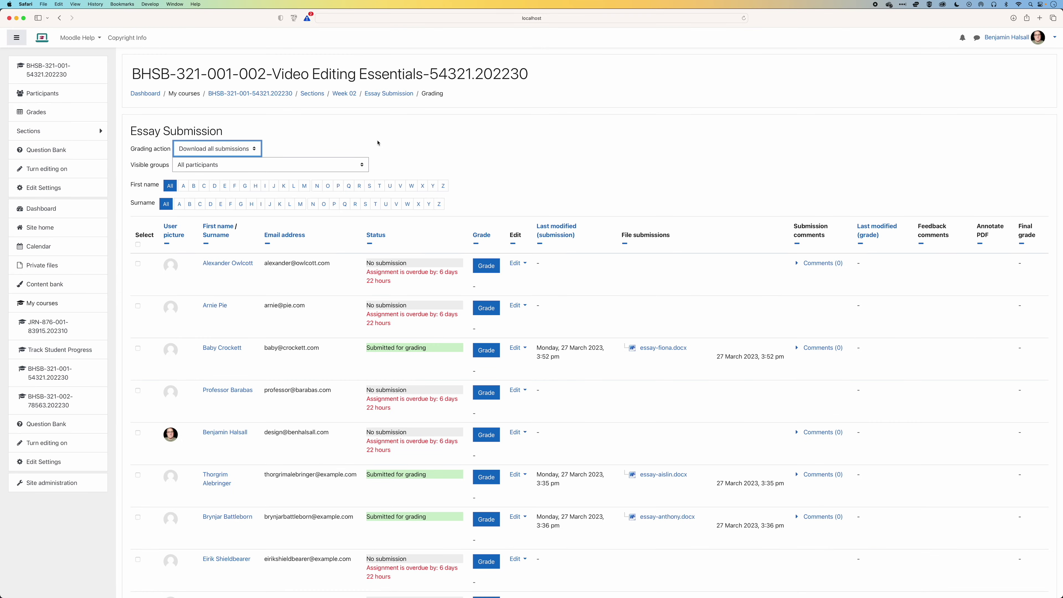
Switch to the Downloads folder in Finder and examine the extracted Essay Submission-62 folder's contents and its compress option.
key(super+Tab)
key(super+Tab)
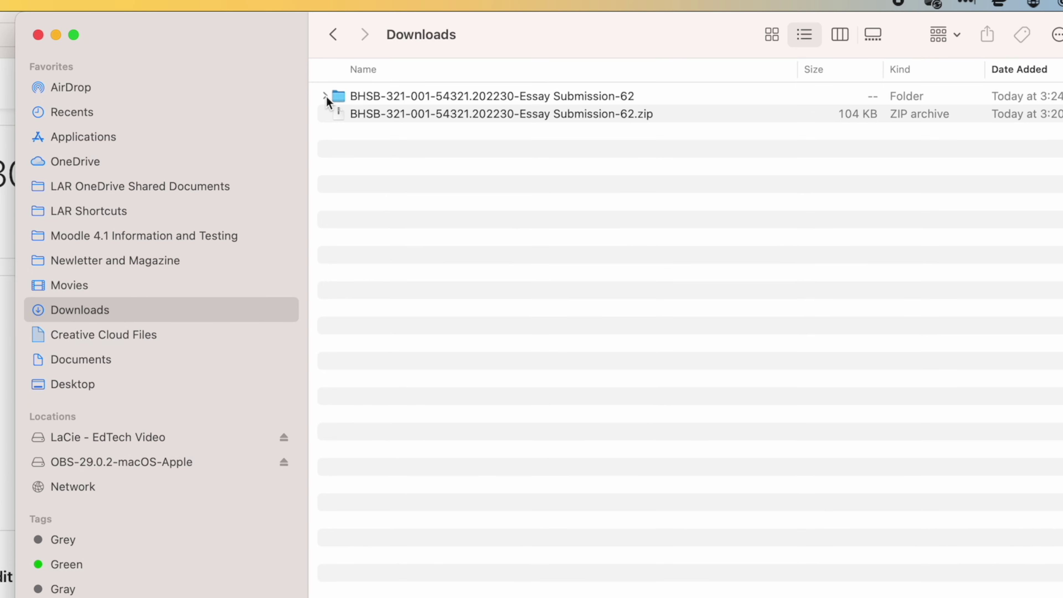
click(325, 96)
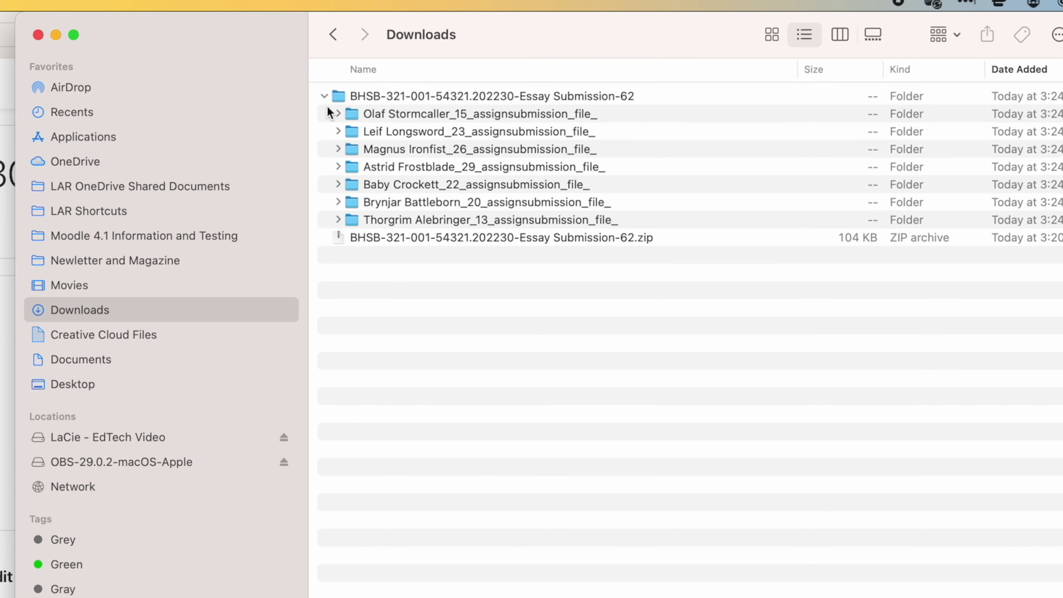
click(323, 98)
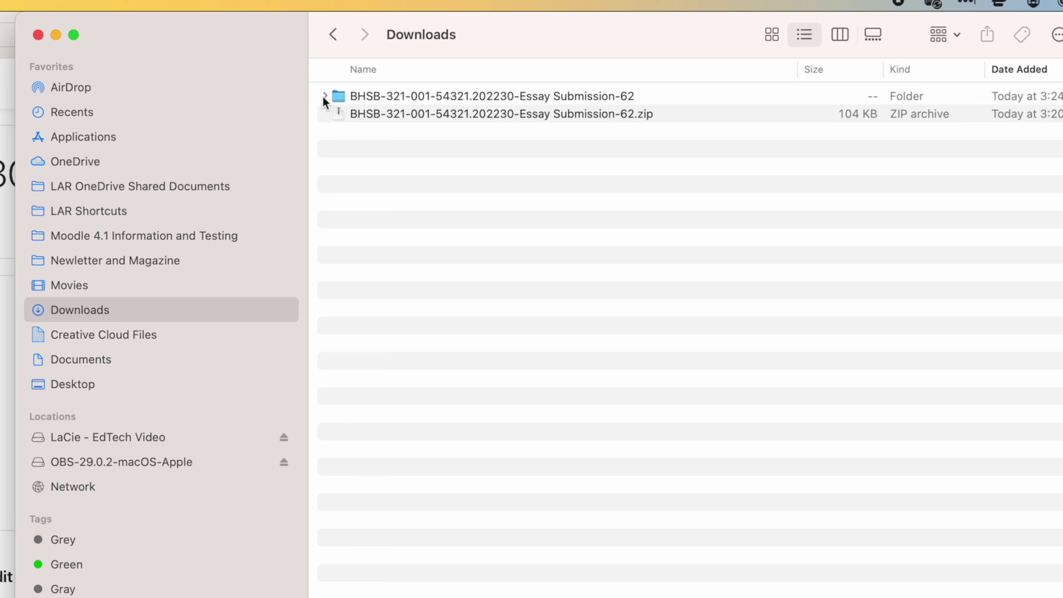
right_click(339, 102)
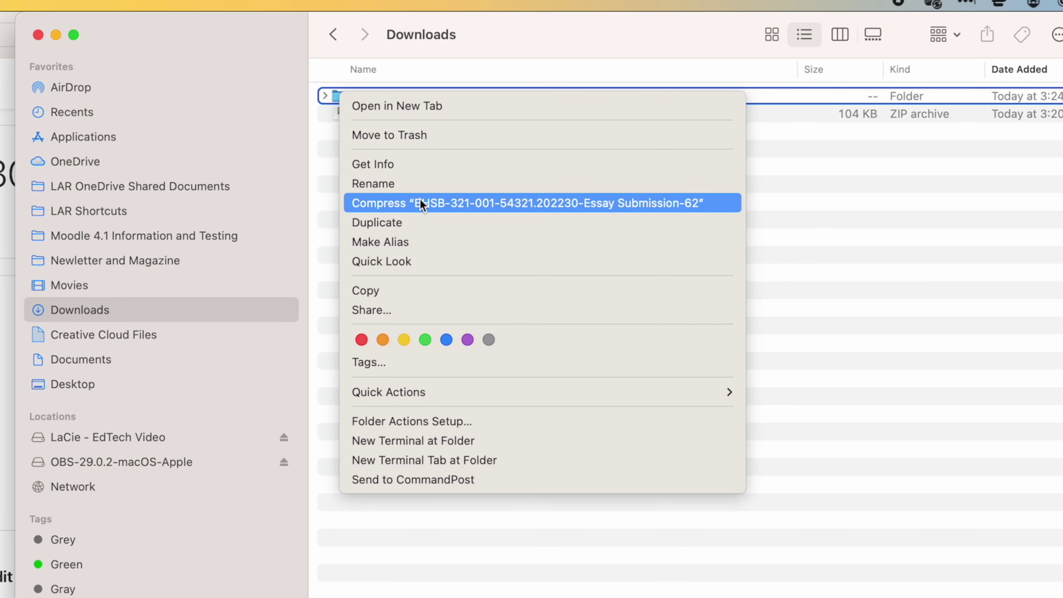
click(833, 216)
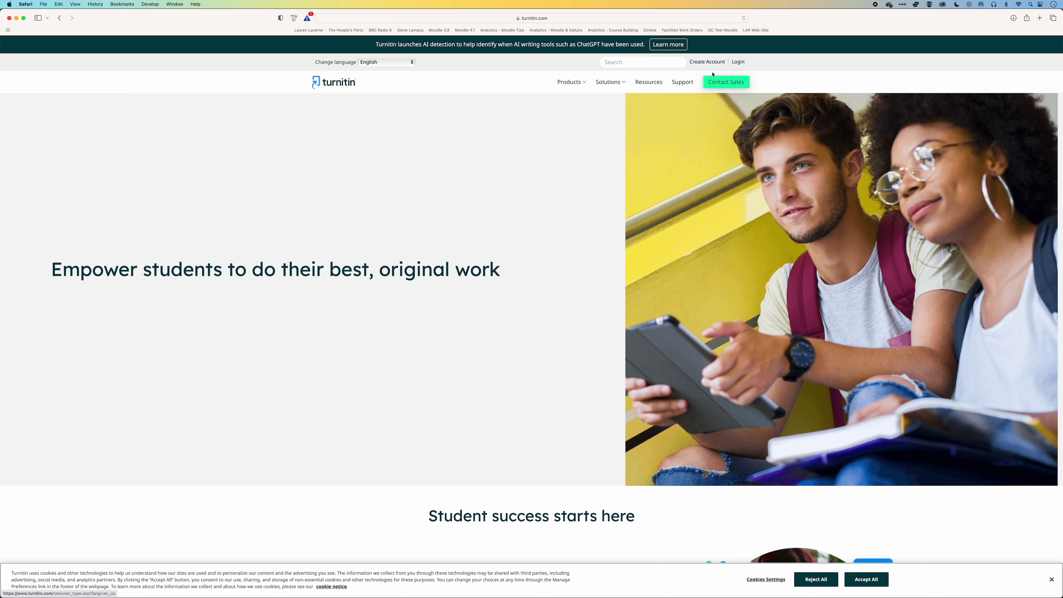
Log in to the Turnitin website with the prefilled credentials and change the account role from Student to Instructor.
click(737, 62)
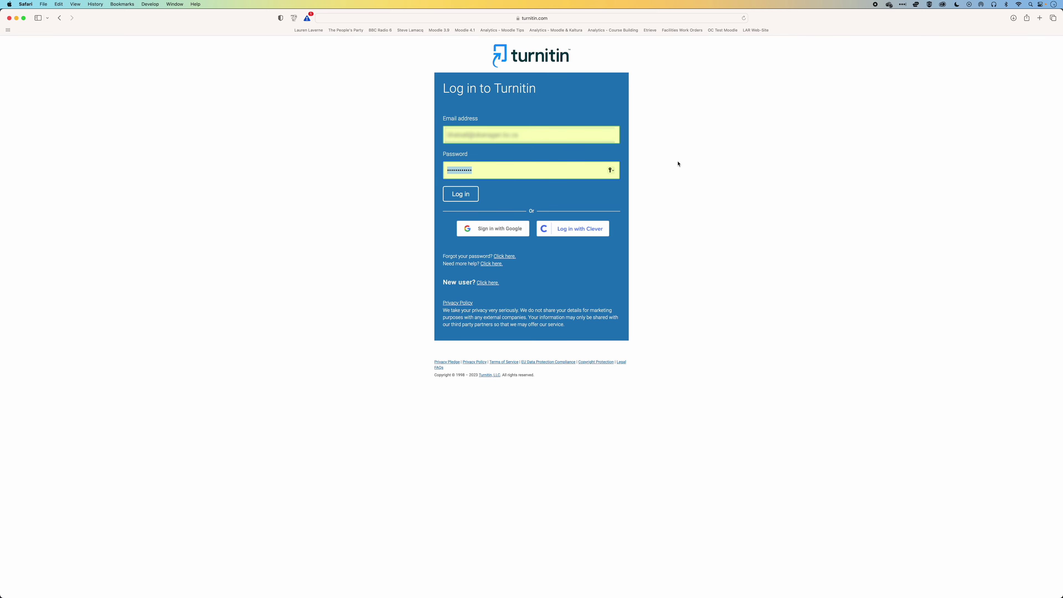
click(460, 194)
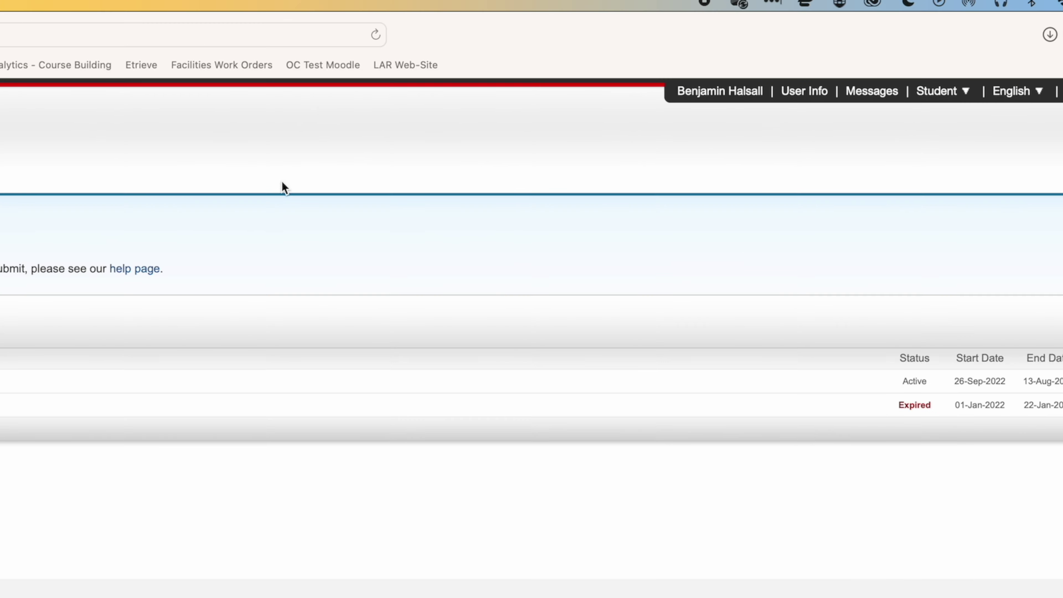
click(951, 93)
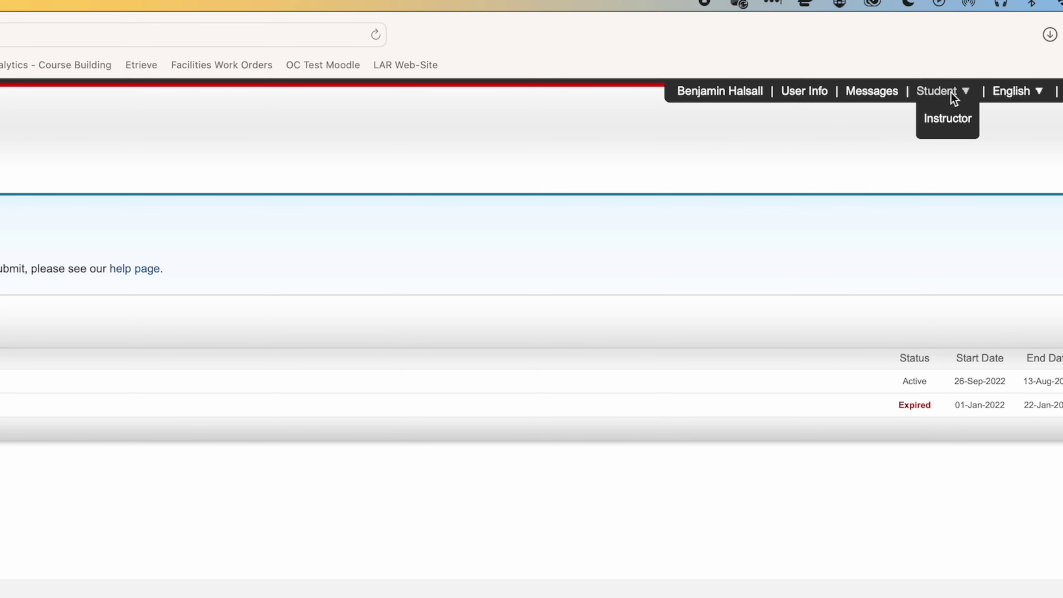
click(947, 121)
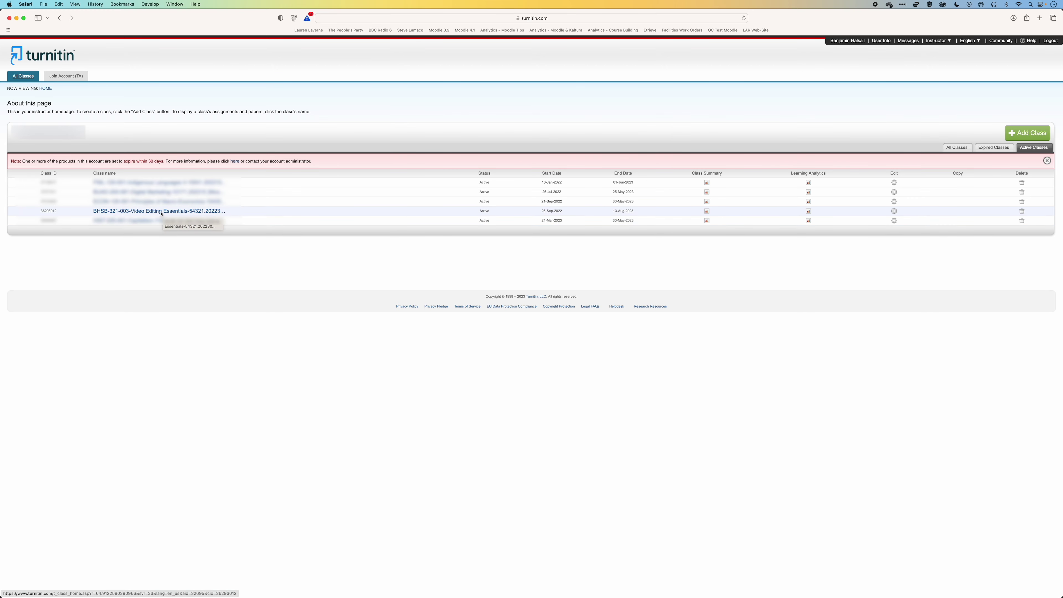
In the BHSB-321-003 Video Editing Essentials class, start a new Paper Assignment titled "Essay Check".
click(161, 212)
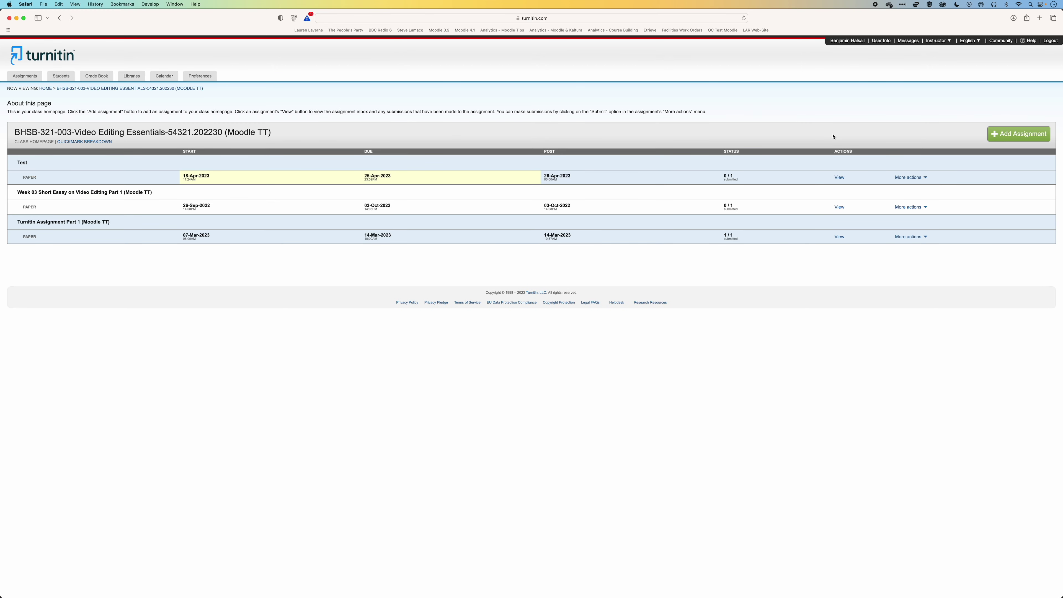
click(1000, 137)
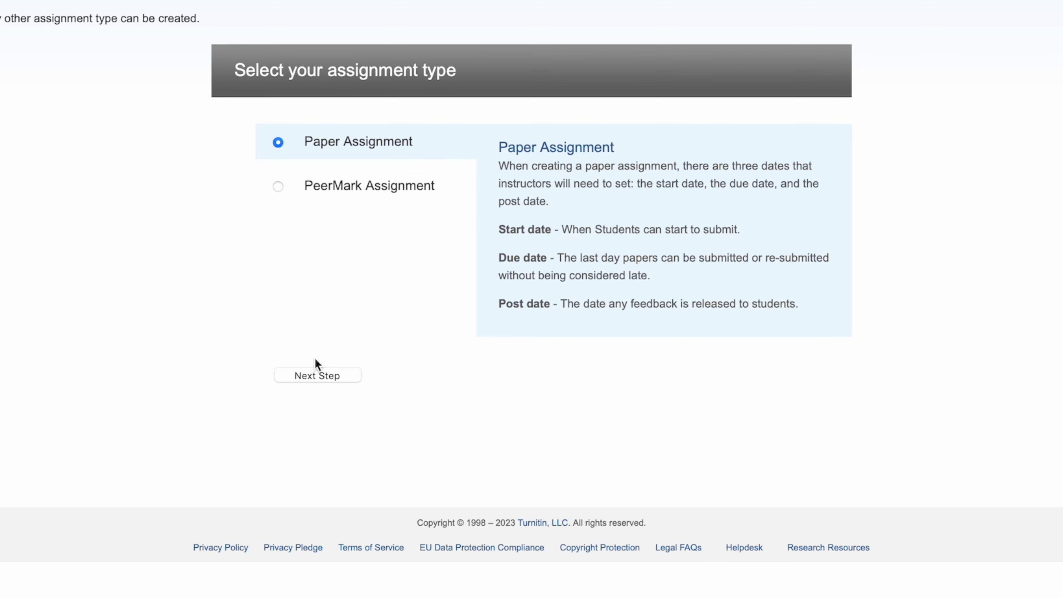
click(314, 368)
click(299, 155)
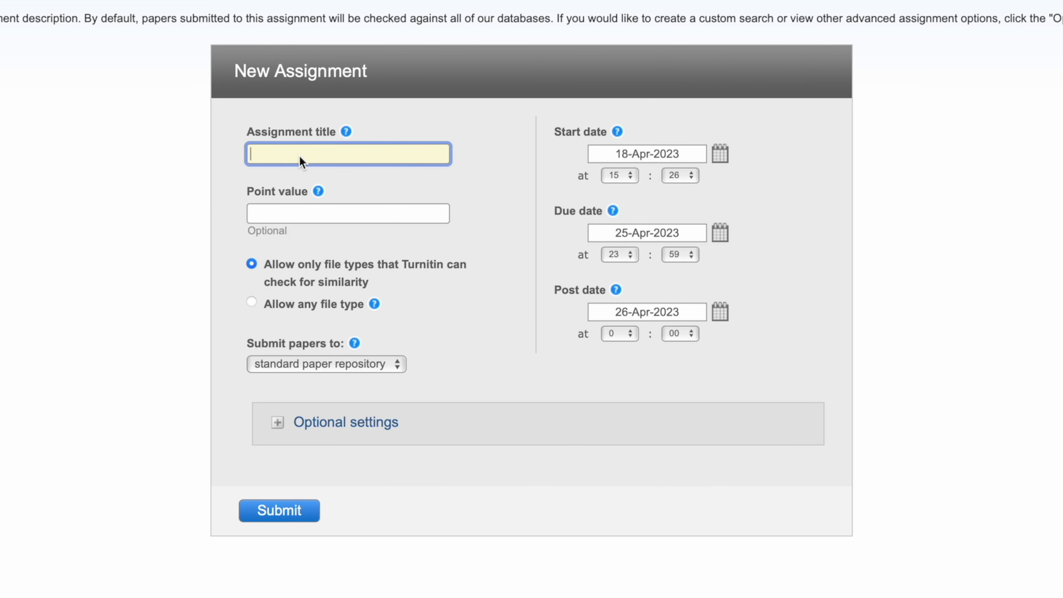
text(E)
key(BackSpace)
text(Essay Check)
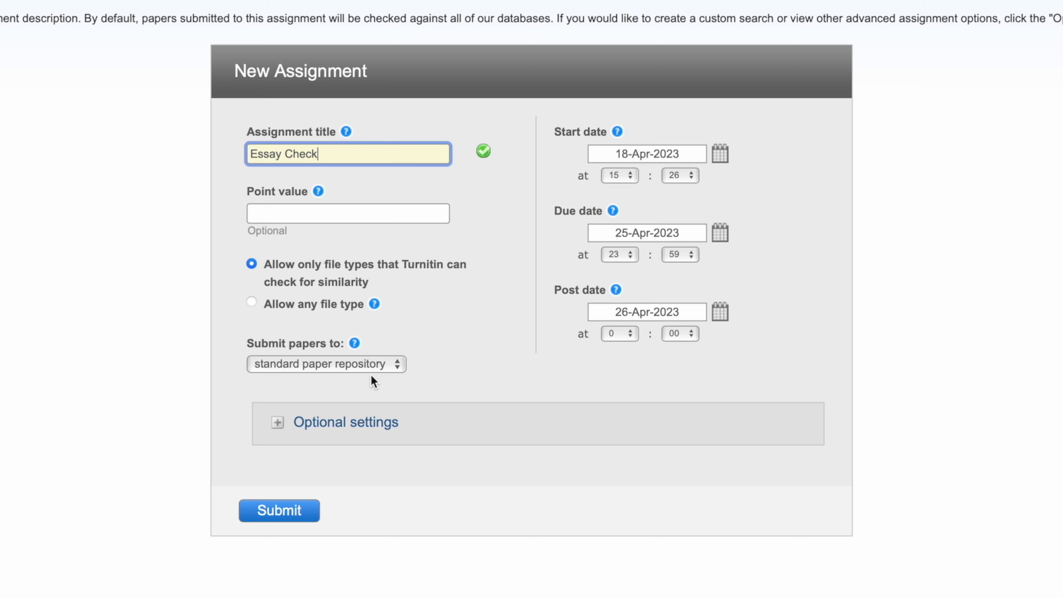
Look into the optional settings, collapse them again and submit the new assignment with its default dates.
click(277, 421)
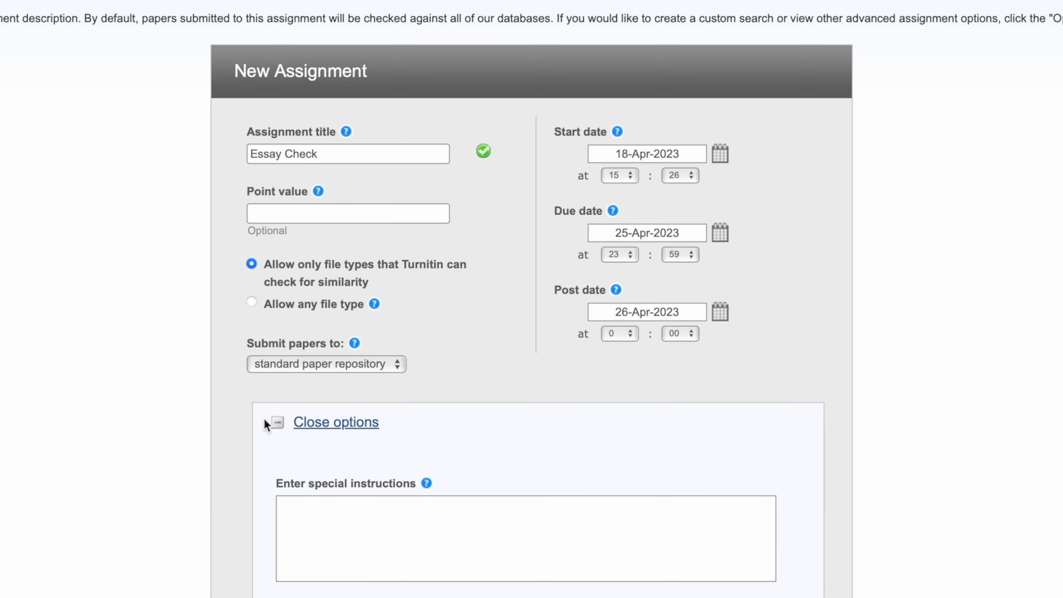
click(275, 421)
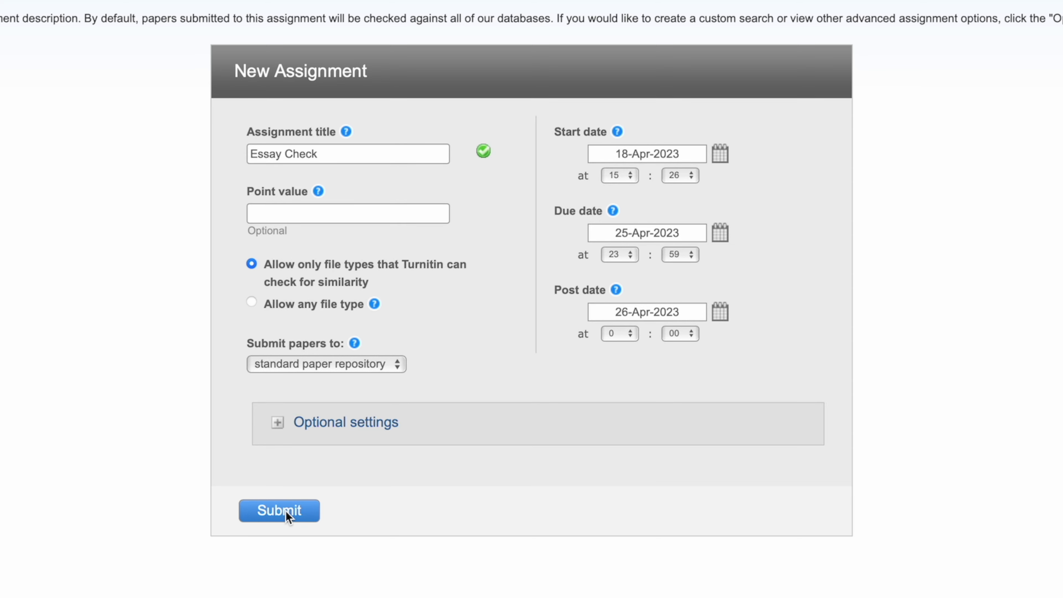
click(279, 510)
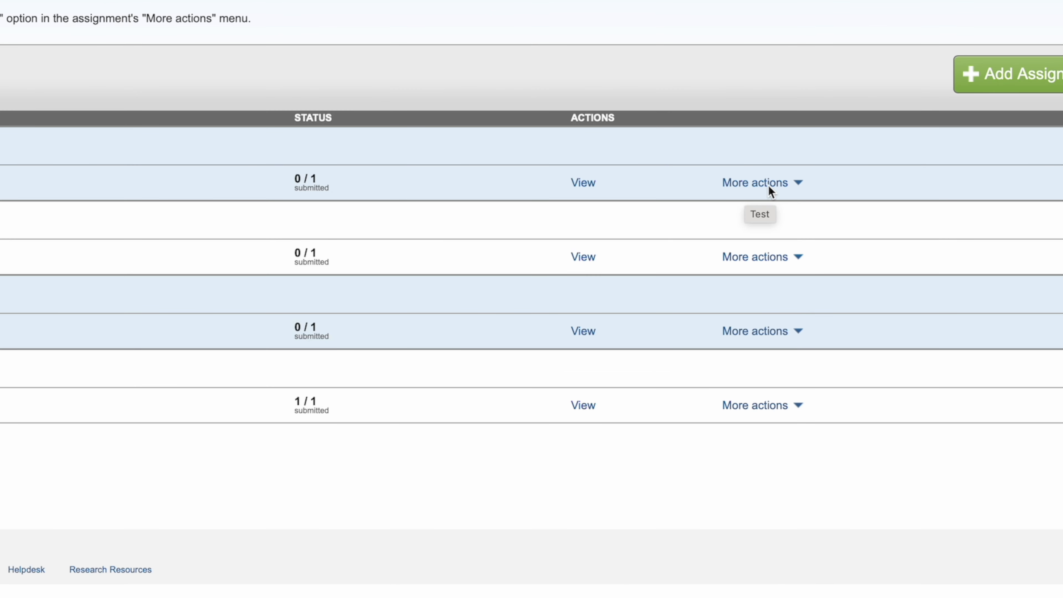
Start a submission to the Test assignment using the Zip File Upload method.
click(771, 184)
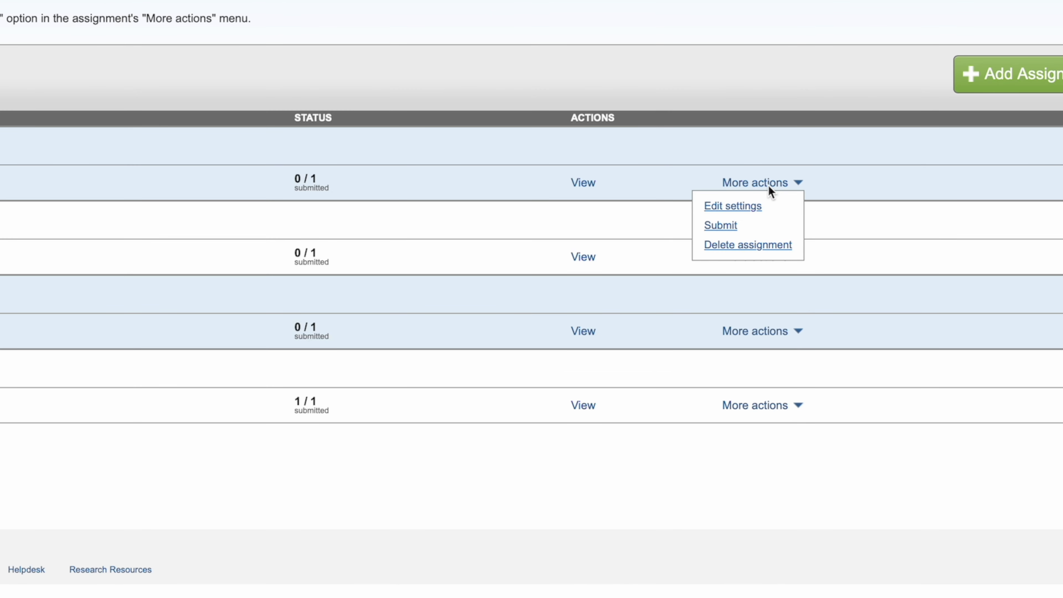
click(725, 225)
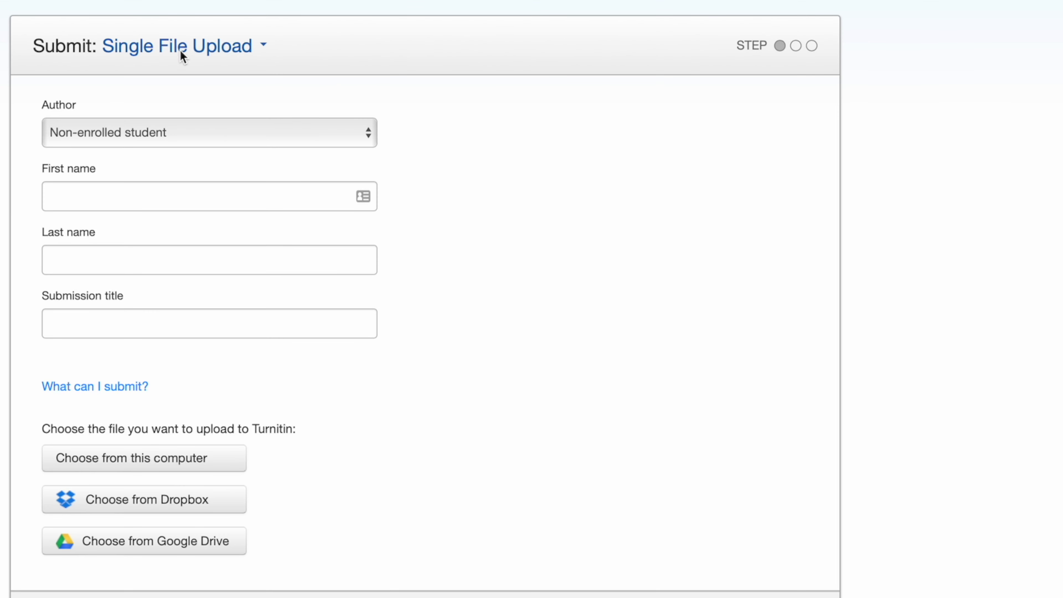
click(241, 47)
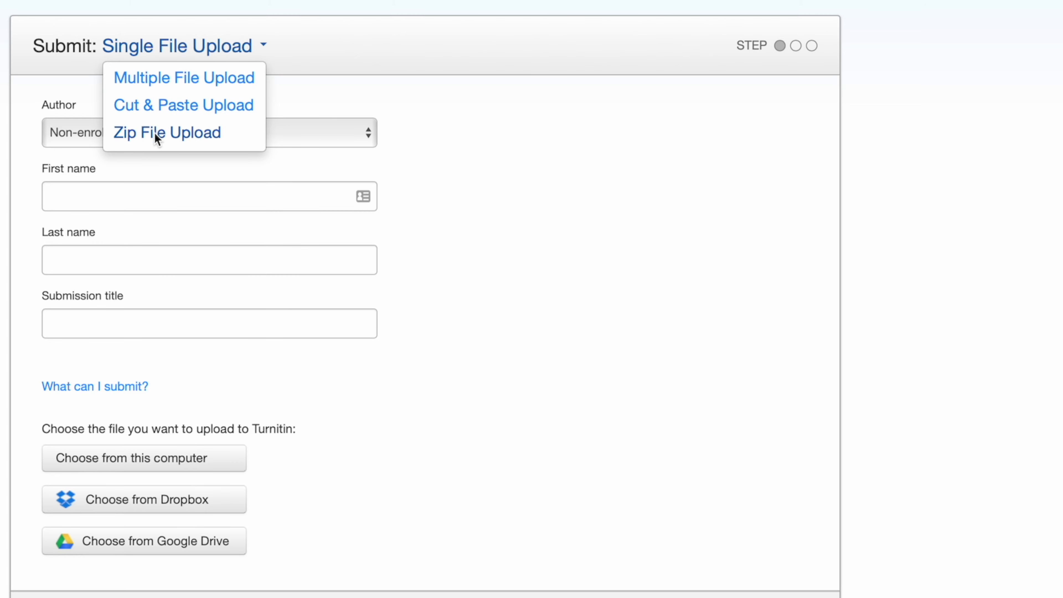
click(184, 134)
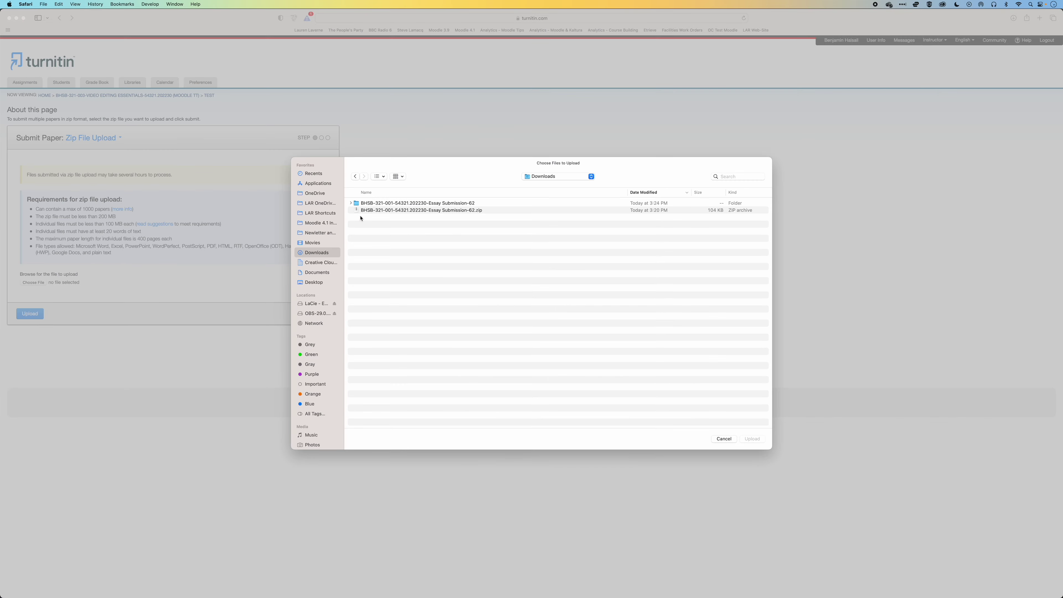
Upload BHSB-321-001-54321.202230-Essay Submission-62.zip and submit all its files, leaving the students as non-enrolled and the name and title fields blank.
click(364, 210)
click(758, 440)
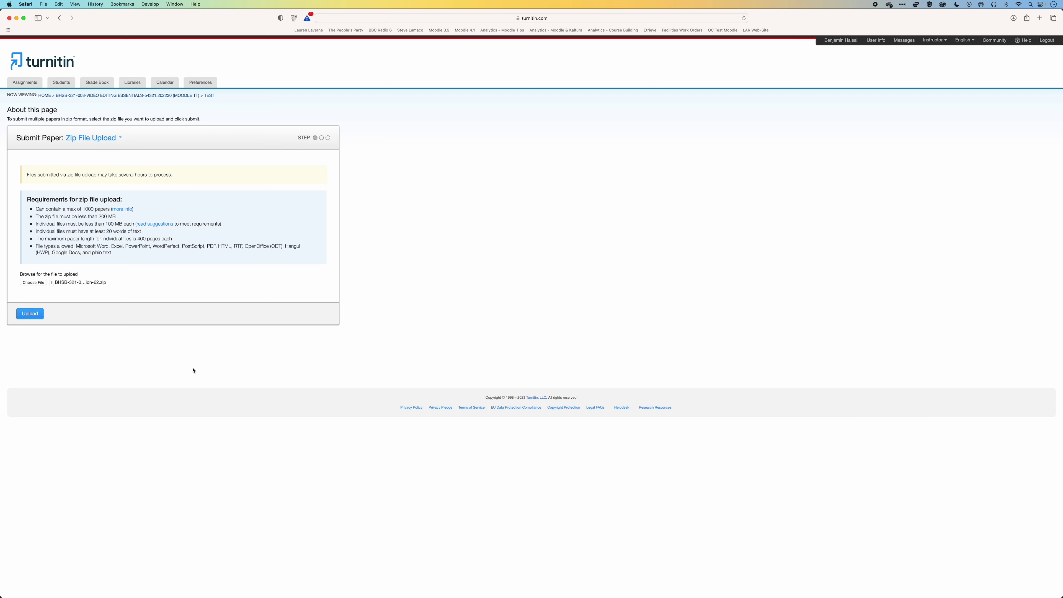
click(30, 316)
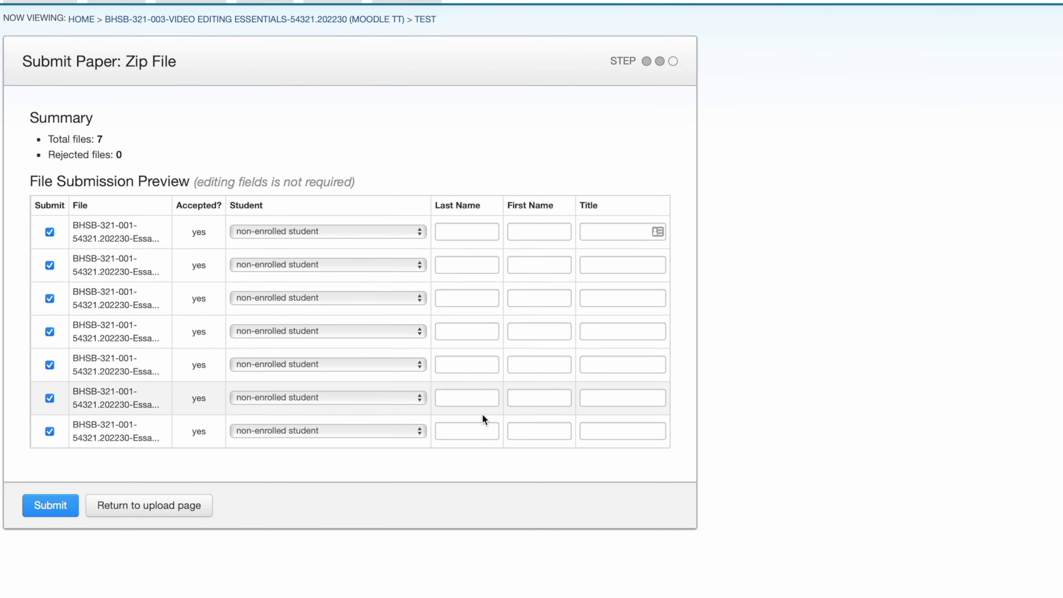
click(48, 510)
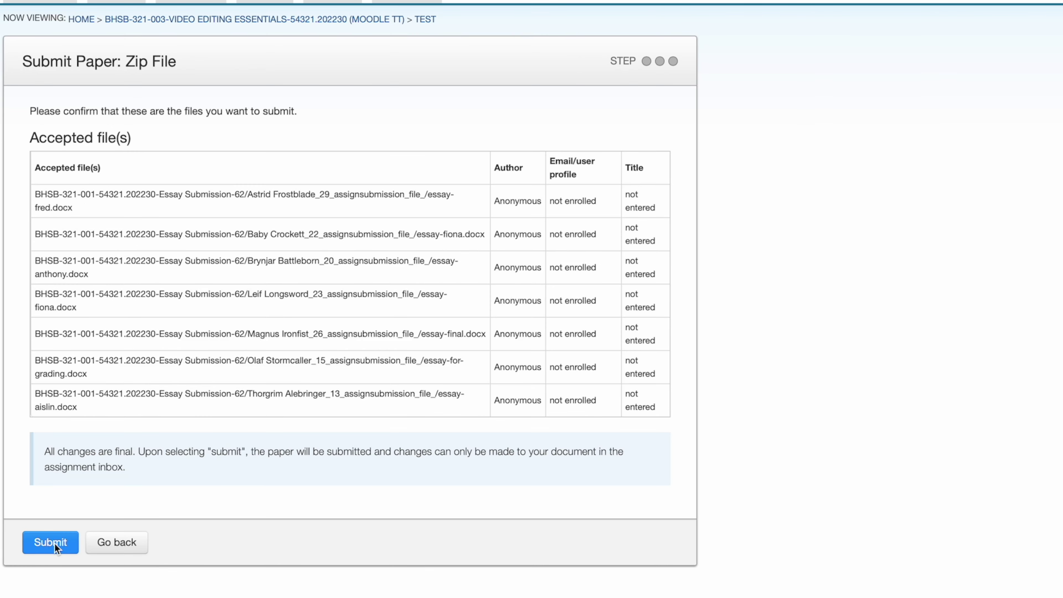
click(54, 543)
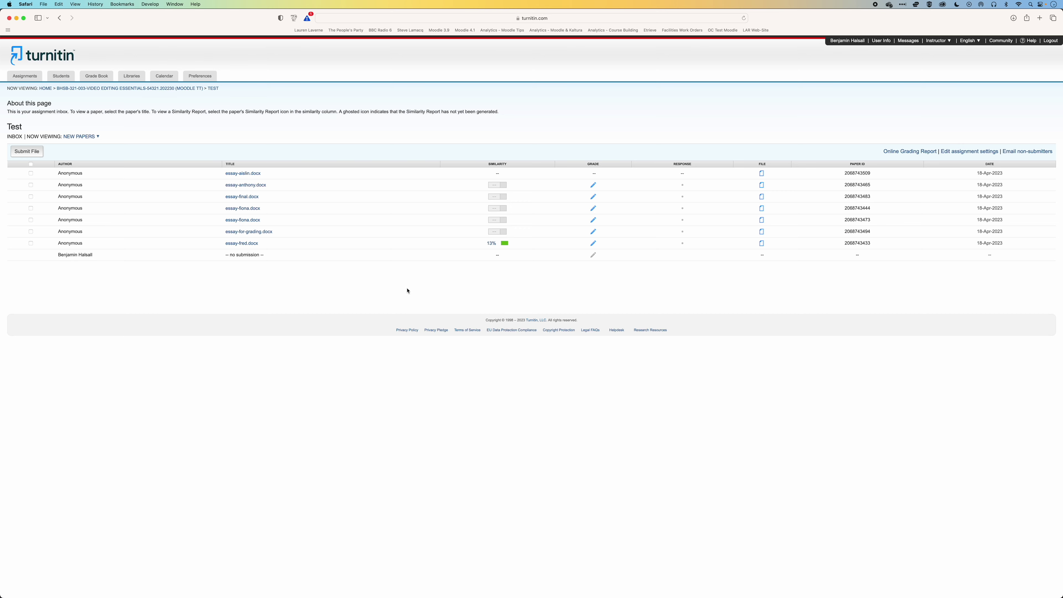
Refresh the assignment inbox and check the similarity report and AI writing indicator of essay-aislin.docx, closing the report when finished.
key(super+r)
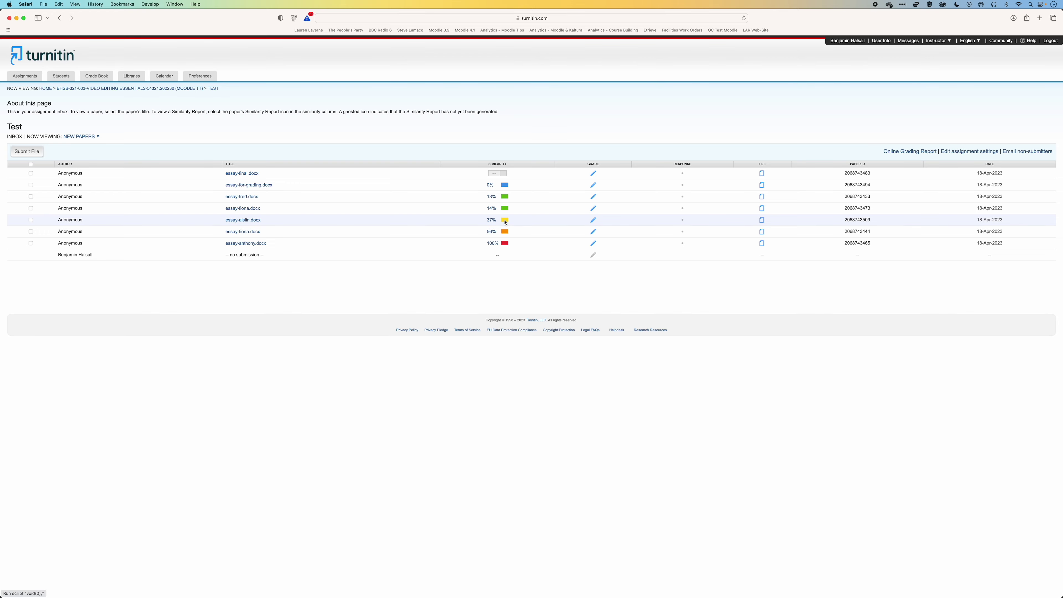
click(504, 220)
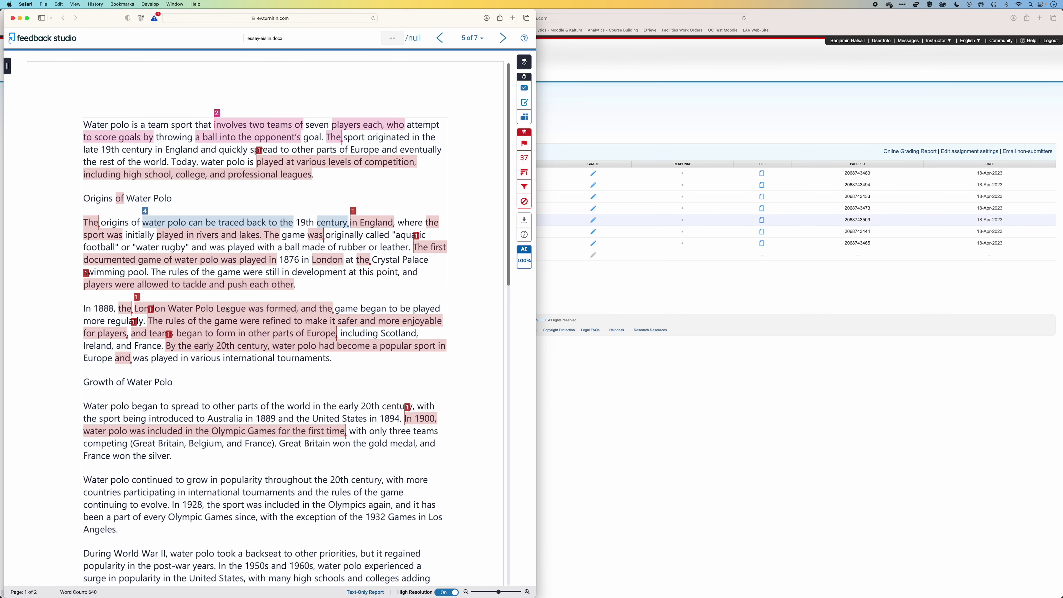
mouse_move(521, 263)
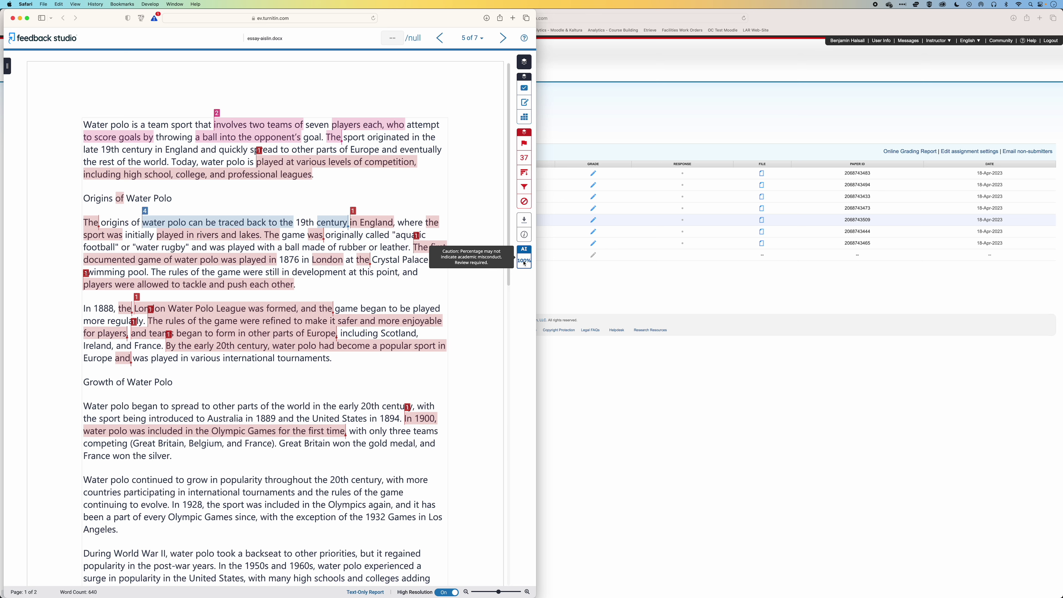
click(13, 19)
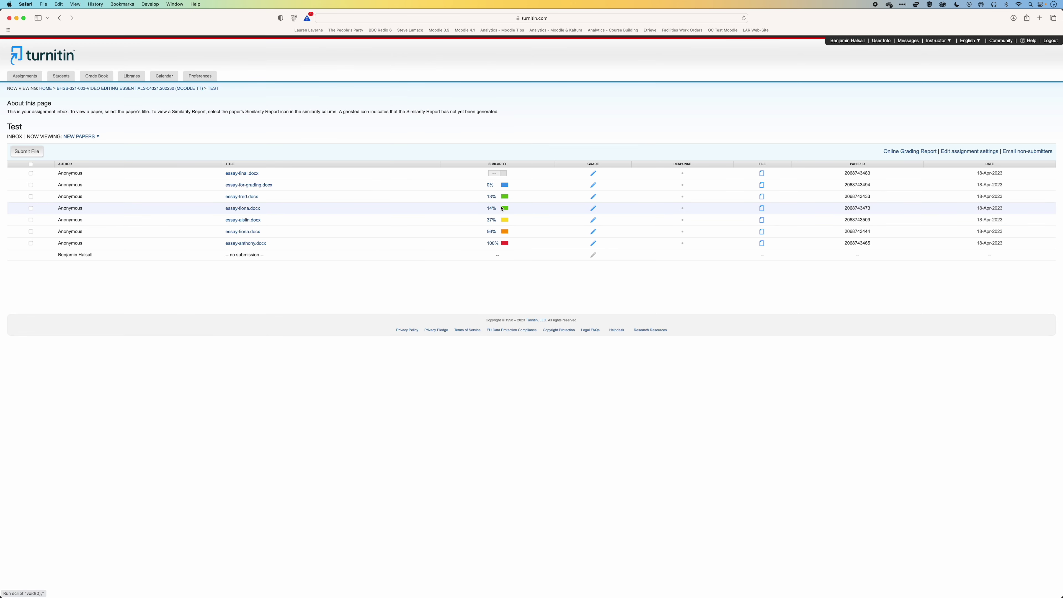
Open the 14% similarity report for essay-fiona.docx and page forward through all the papers' reports until back at that paper.
click(505, 209)
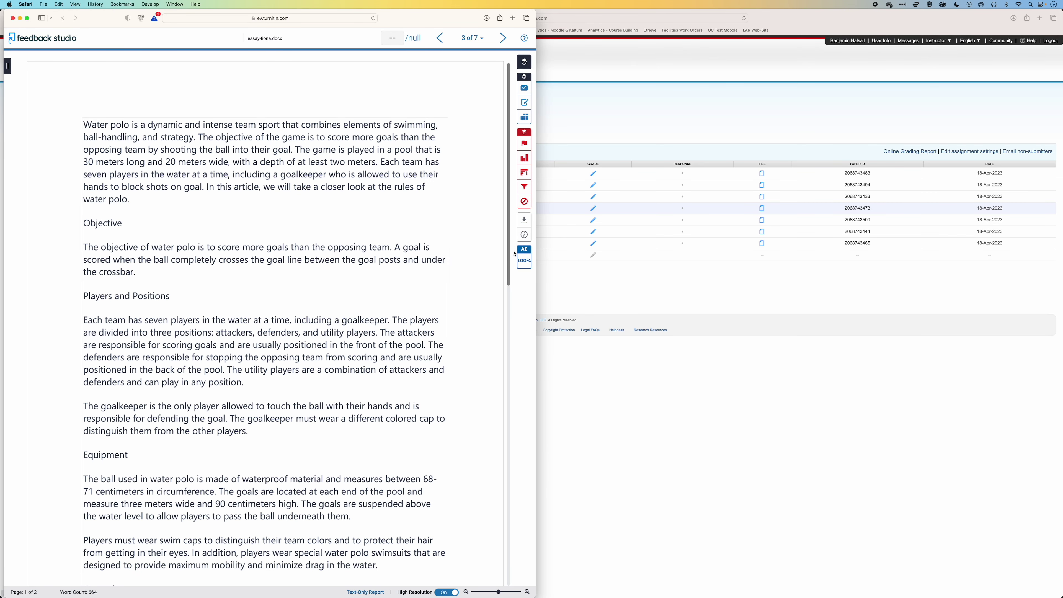
click(504, 39)
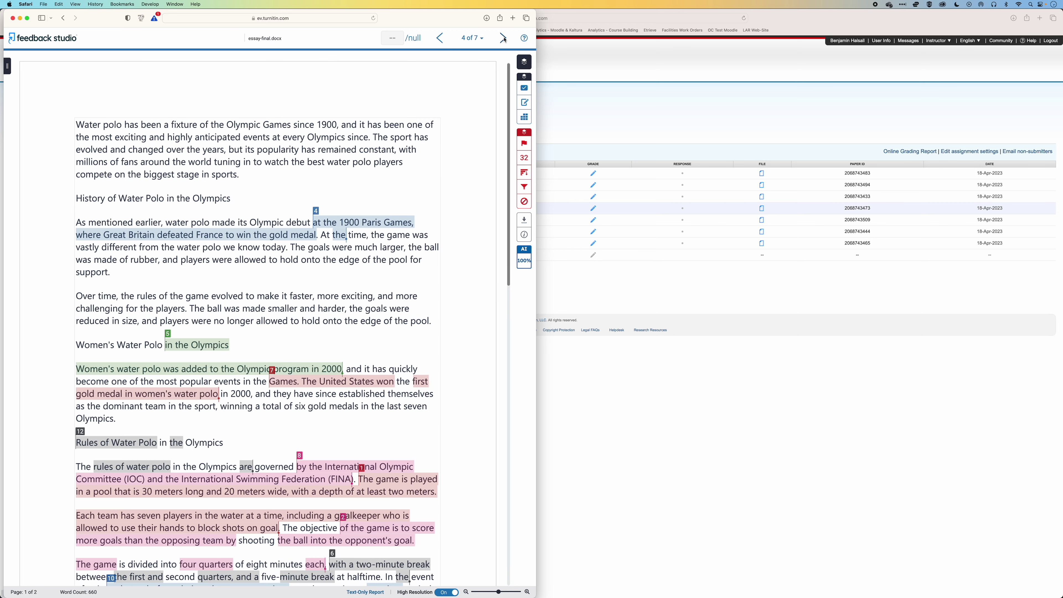
click(503, 38)
click(504, 38)
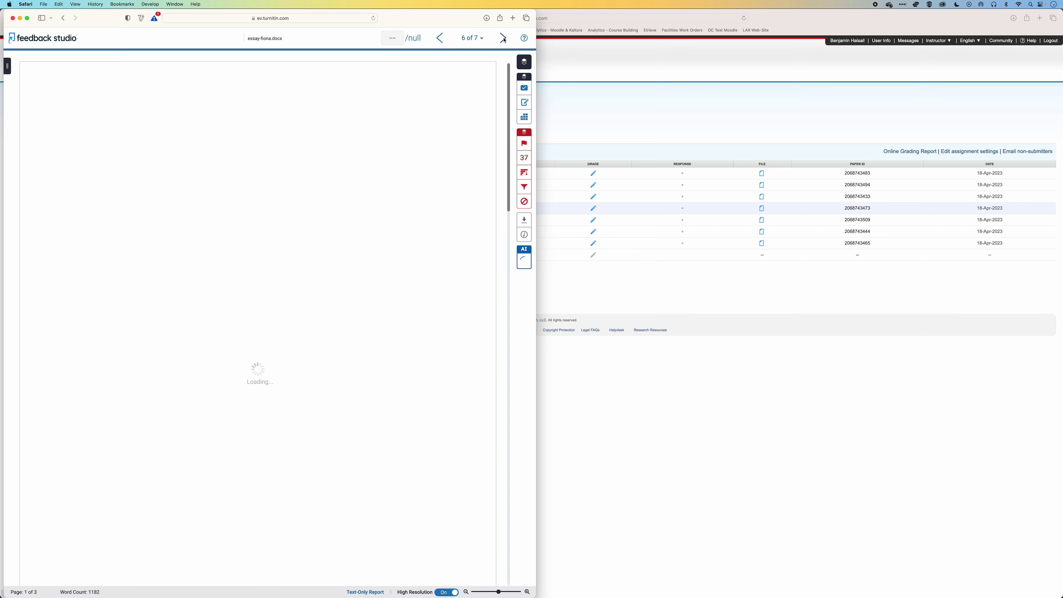
click(504, 38)
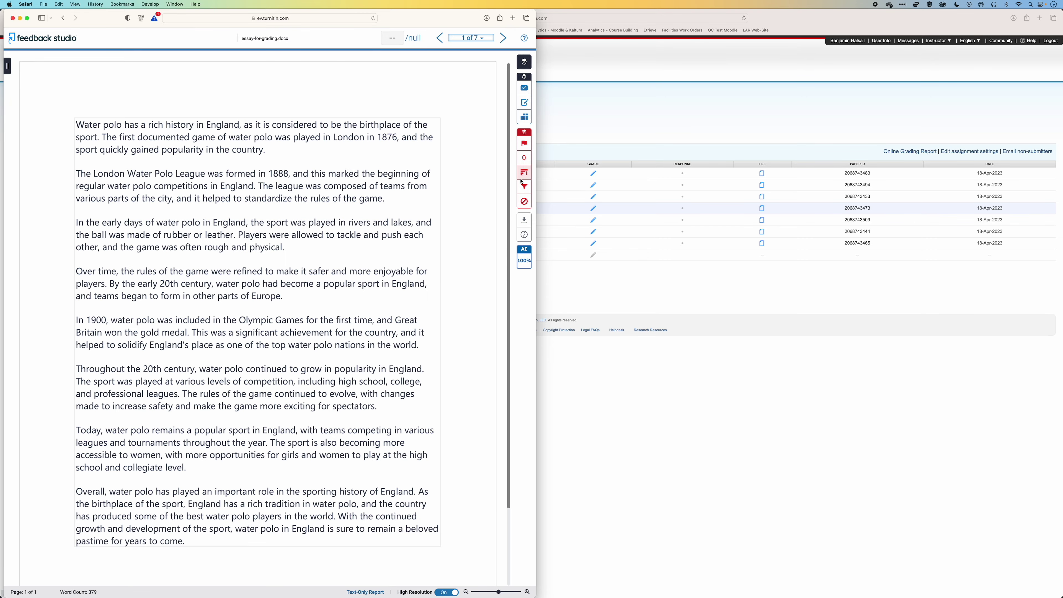
click(504, 39)
click(503, 38)
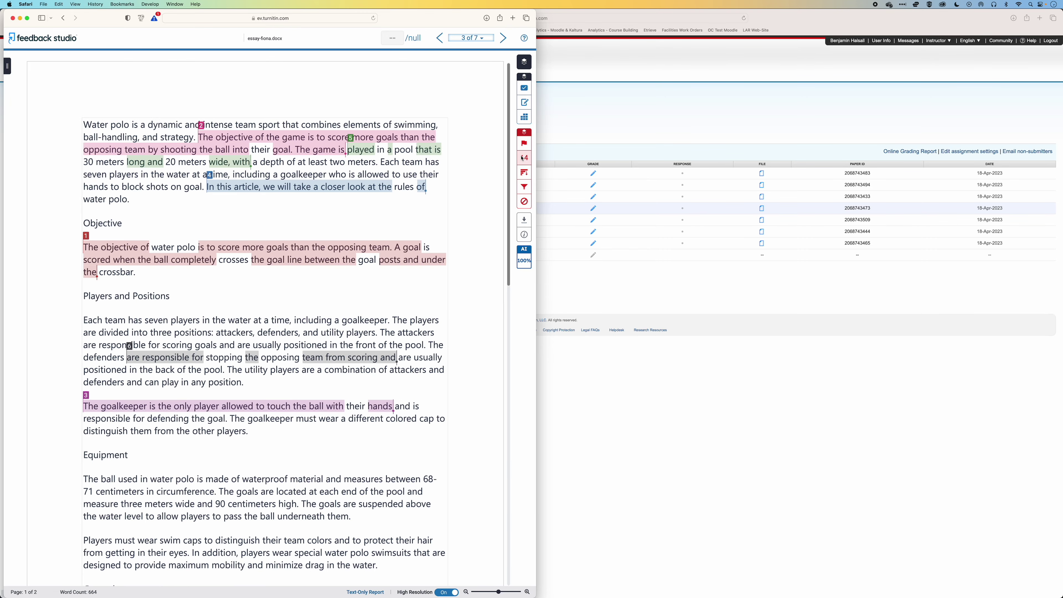
Examine the fourth and third matching sources in the Match Overview of essay-fiona.docx and close the report.
click(524, 159)
click(484, 172)
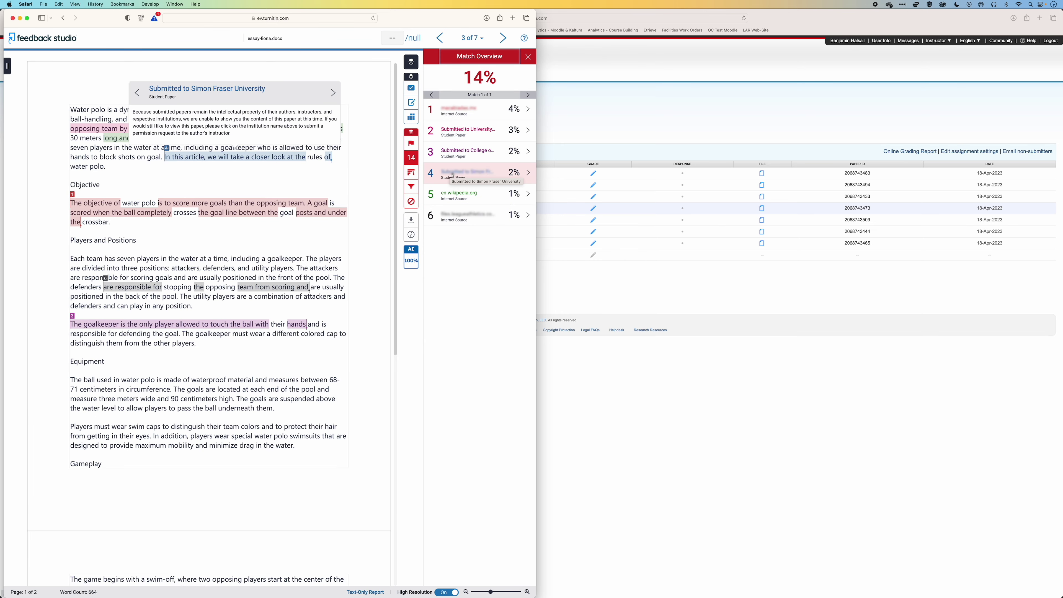
click(475, 157)
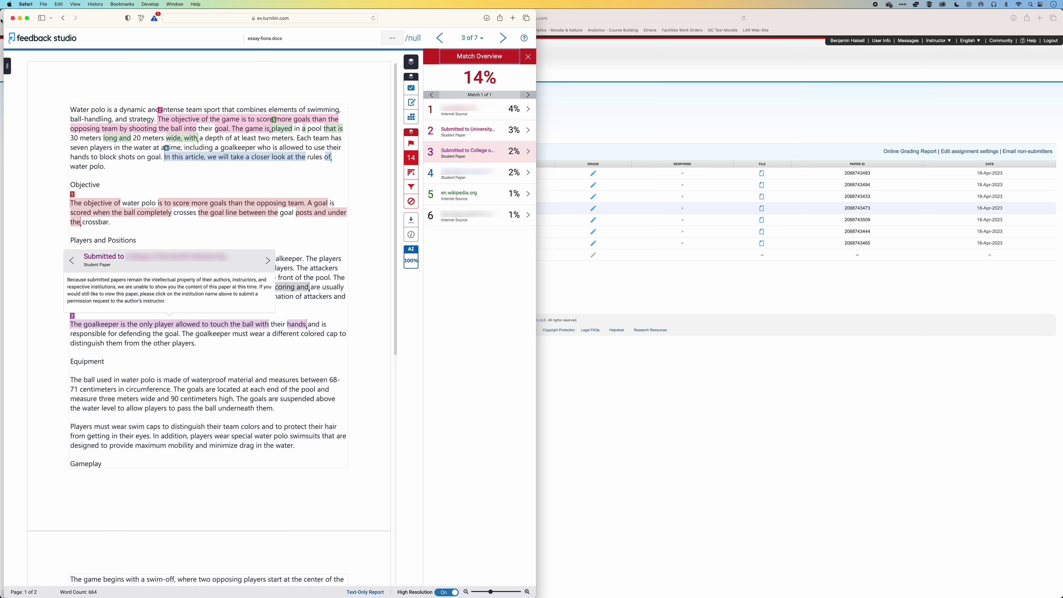
click(12, 18)
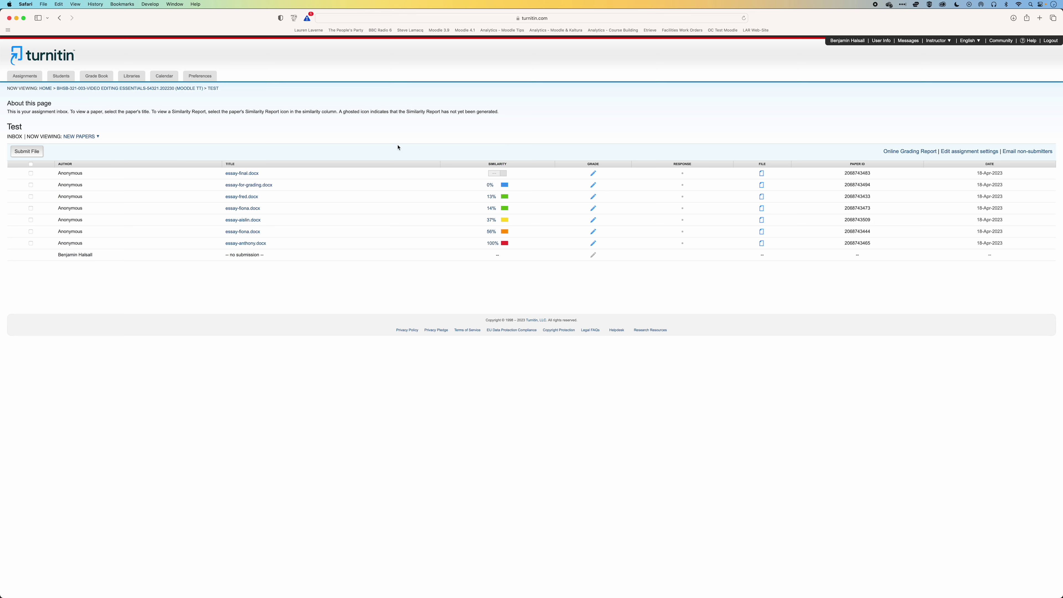